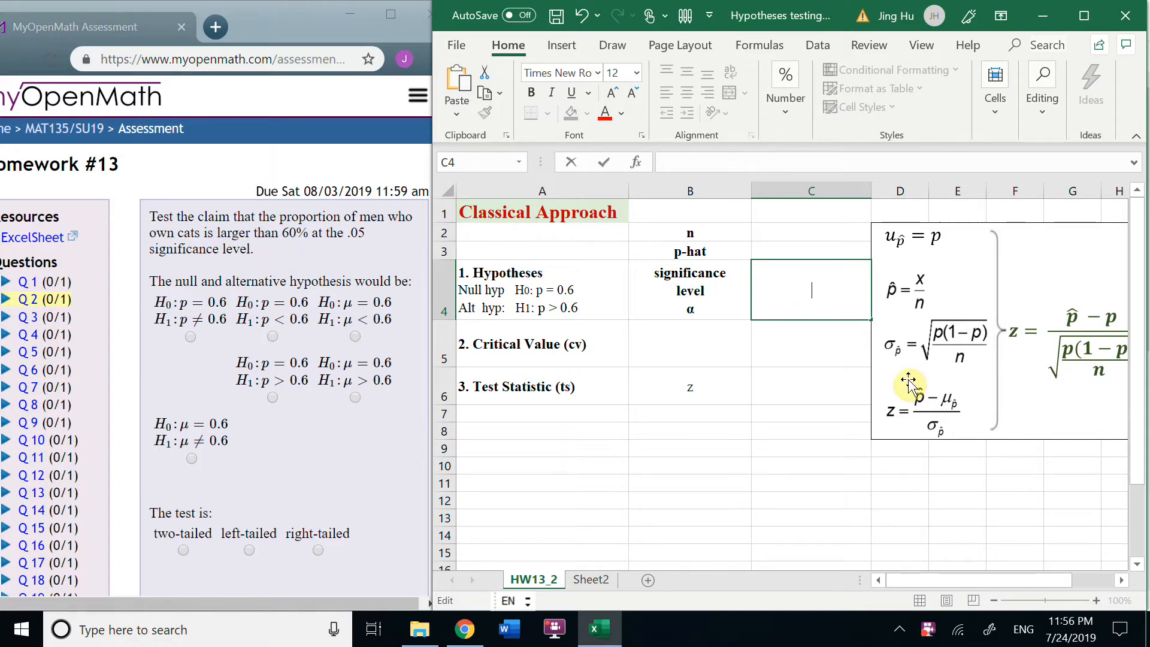
Enter 0.05 as the significance level α in cell C4
{"action": "type", "text": ".05"}
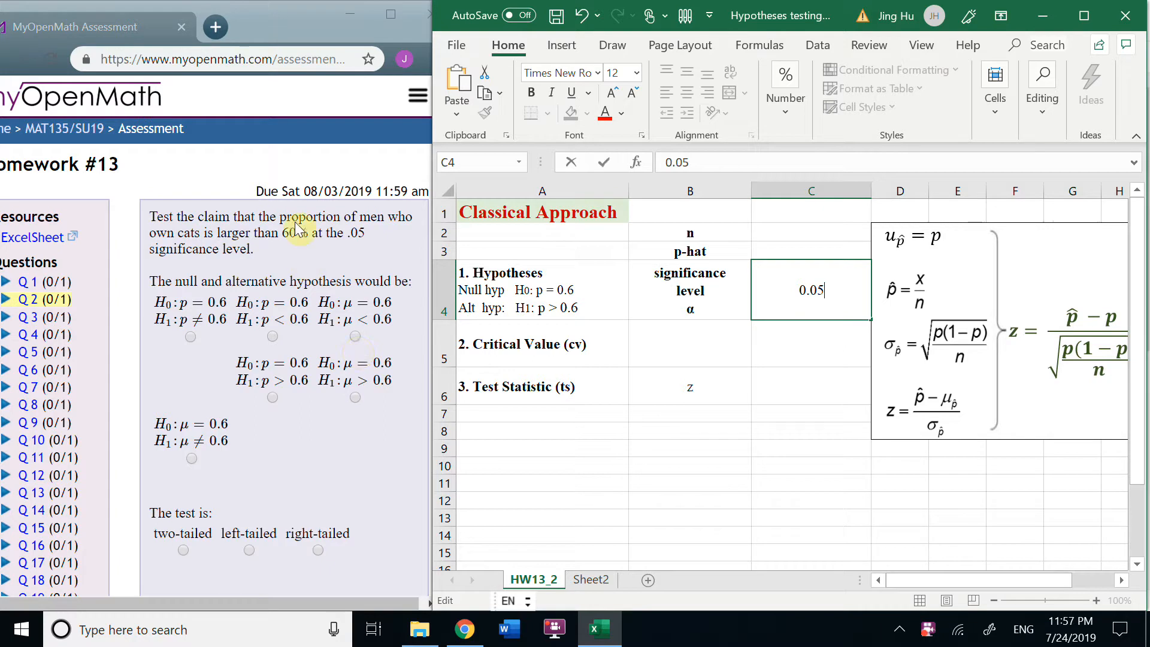
In the MyOpenMath question, choose the hypotheses H0: p = 0.6, H1: p > 0.6 and mark the test as right-tailed
{"action": "left_click_drag", "start_coordinate": [281, 216], "coordinate": [339, 216]}
{"action": "left_click", "coordinate": [299, 320]}
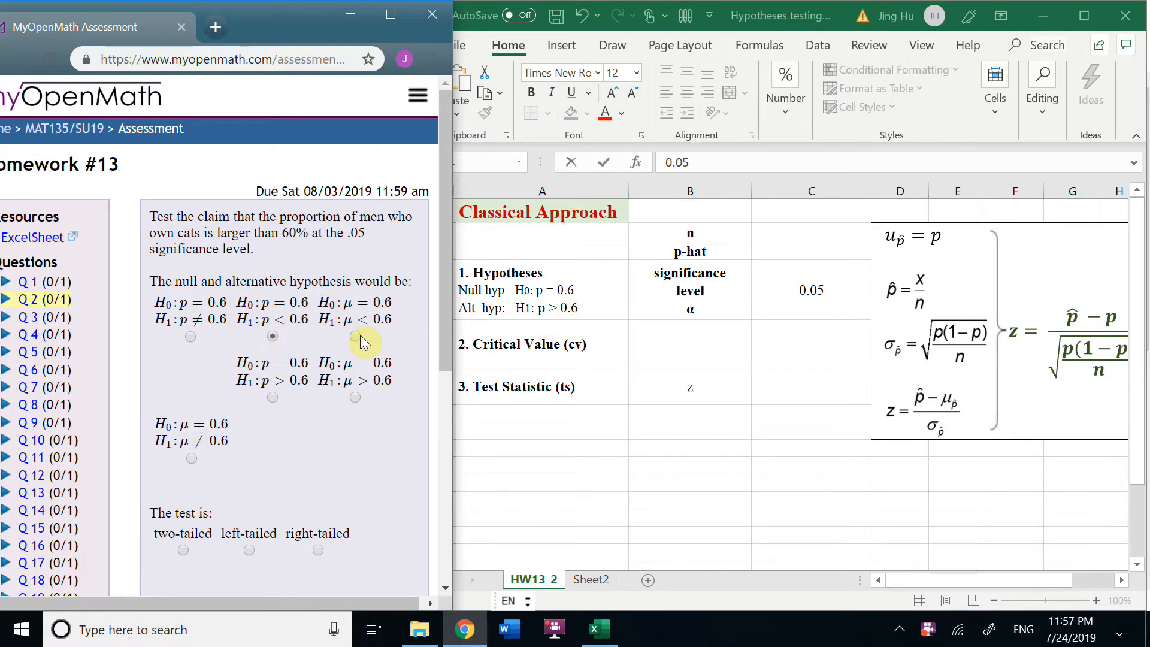
{"action": "left_click", "coordinate": [273, 397]}
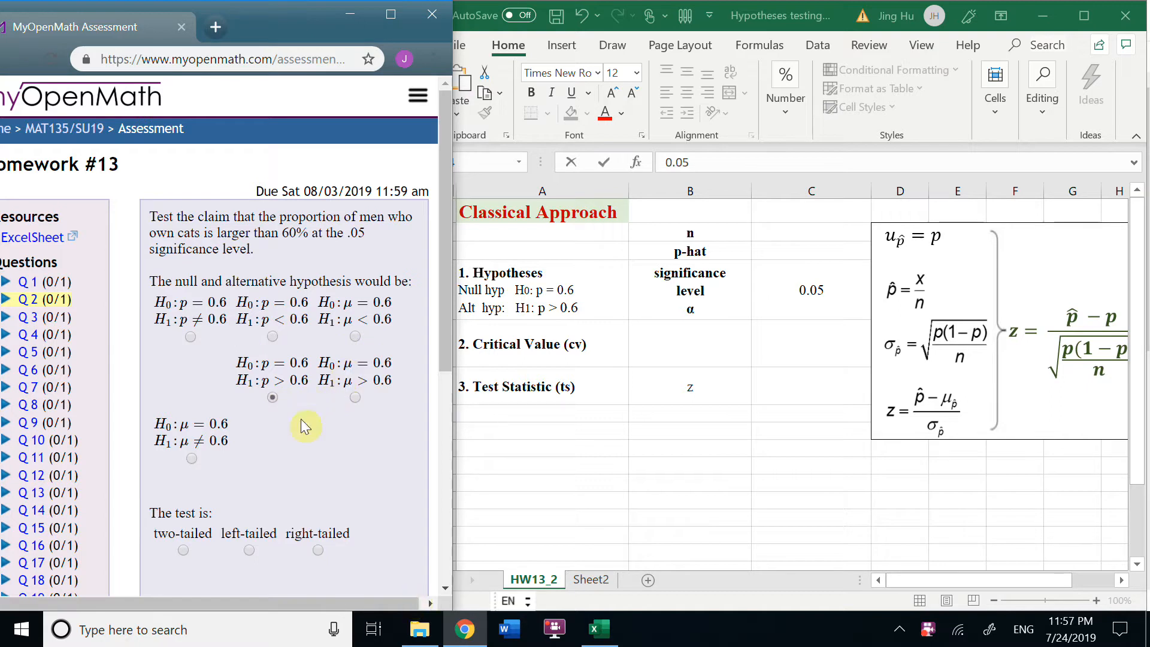
{"action": "scroll", "coordinate": [272, 424], "scroll_direction": "down", "scroll_amount": 1}
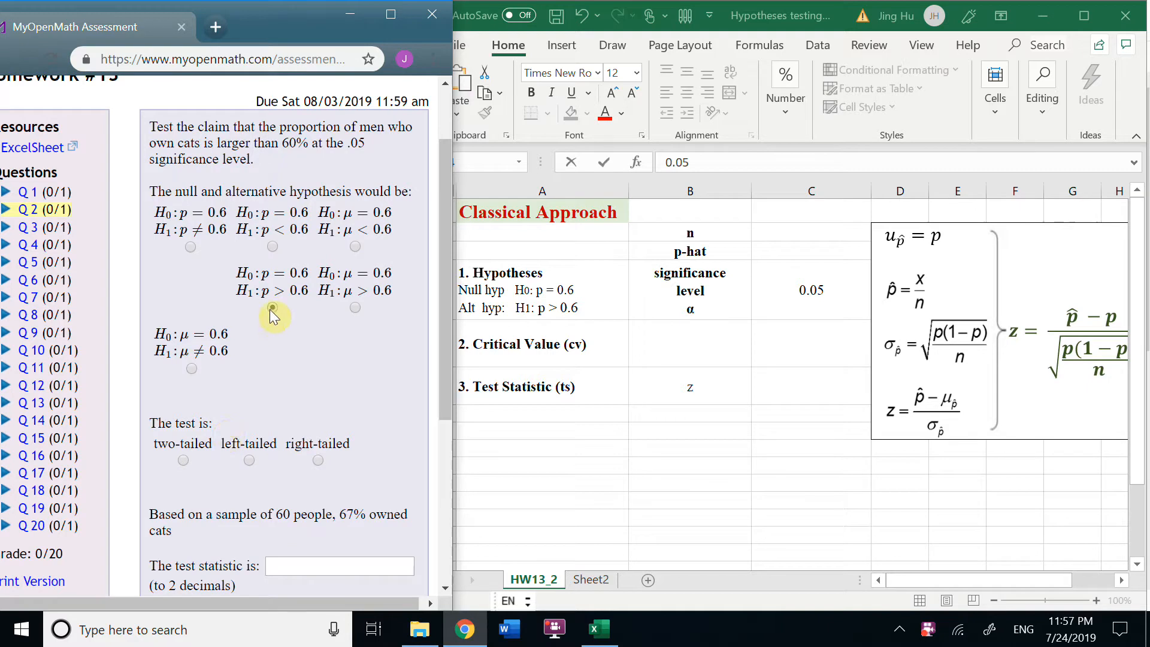
{"action": "left_click", "coordinate": [317, 460]}
In the Excel sheet, enter the sample size n as 60 in C2 and p-hat as 0.67 in C3
{"action": "scroll", "coordinate": [386, 428], "scroll_direction": "down", "scroll_amount": 3}
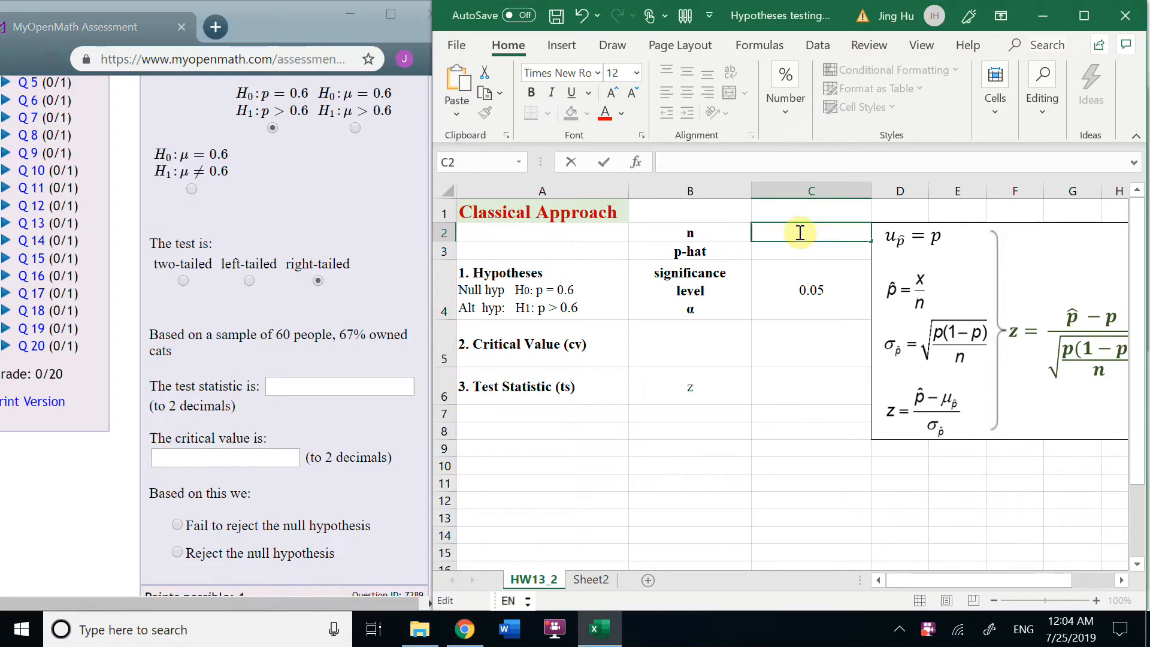
{"action": "type", "text": "60"}
{"action": "left_click", "coordinate": [795, 250]}
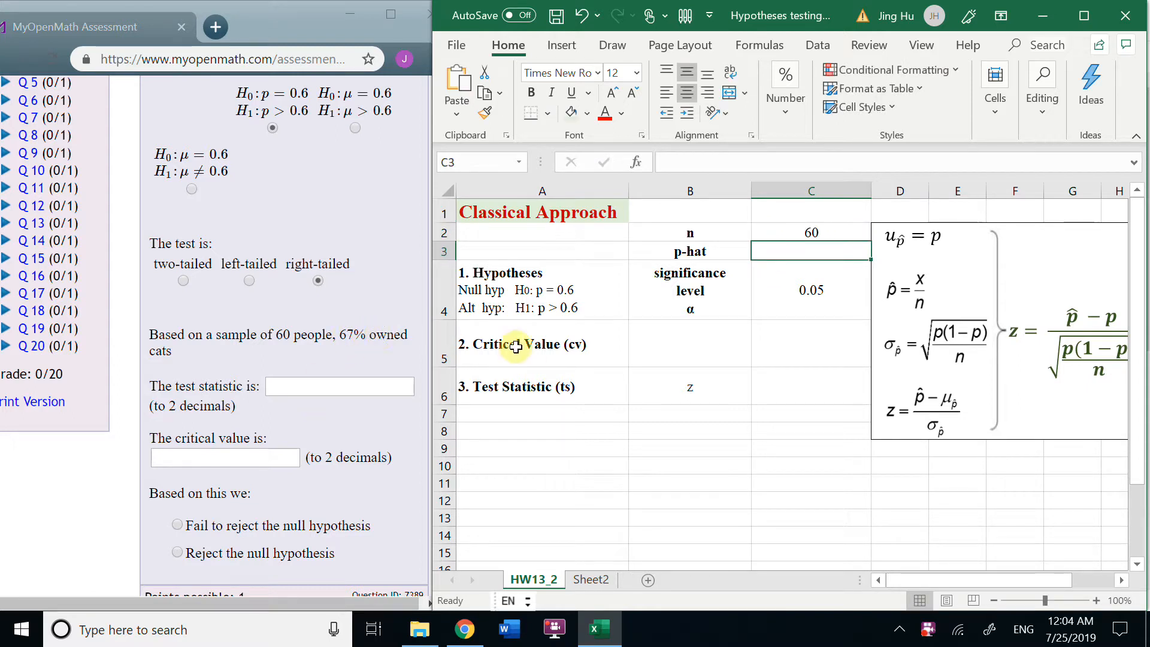
{"action": "type", "text": "0.67"}
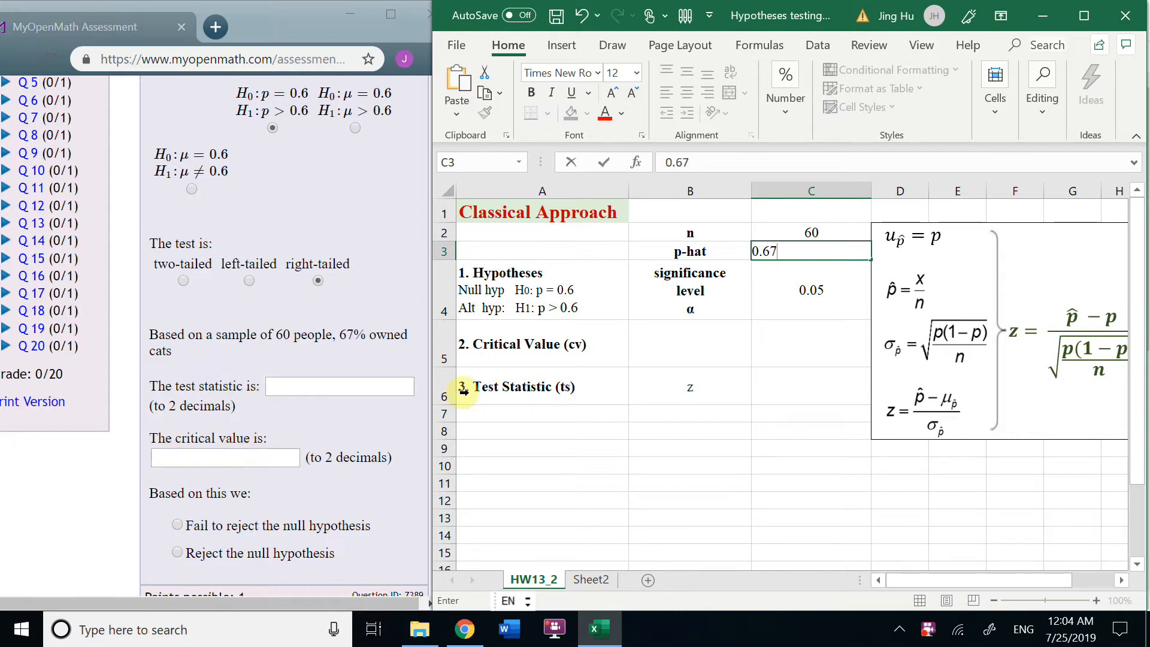
Enter the text note "neg NORM.S.INV(0.05)" in cell B5 beside the Critical Value heading
{"action": "left_click", "coordinate": [664, 347]}
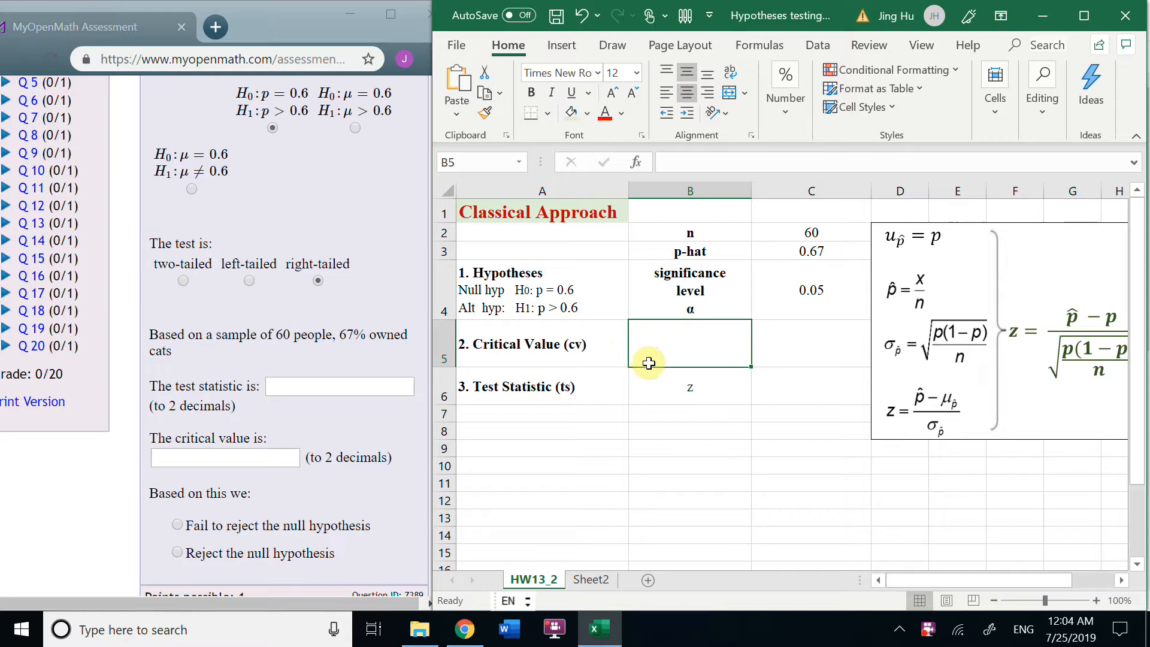
{"action": "type", "text": "neg"}
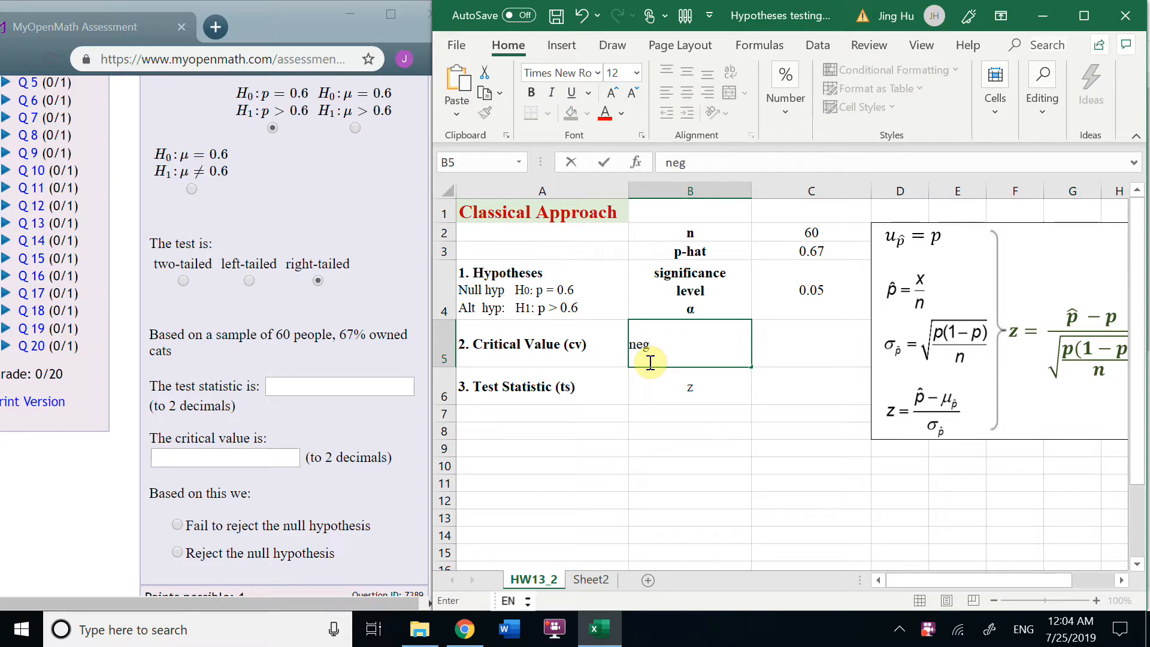
{"action": "type", "text": " NORM.S.INV("}
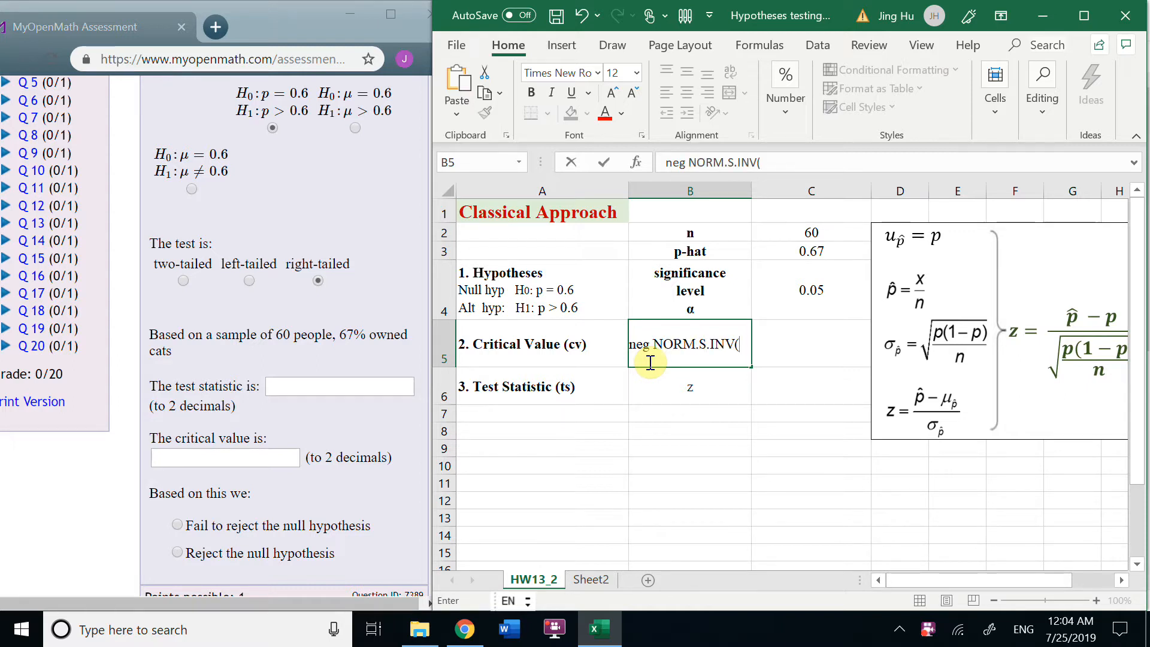
{"action": "type", "text": "0.05)"}
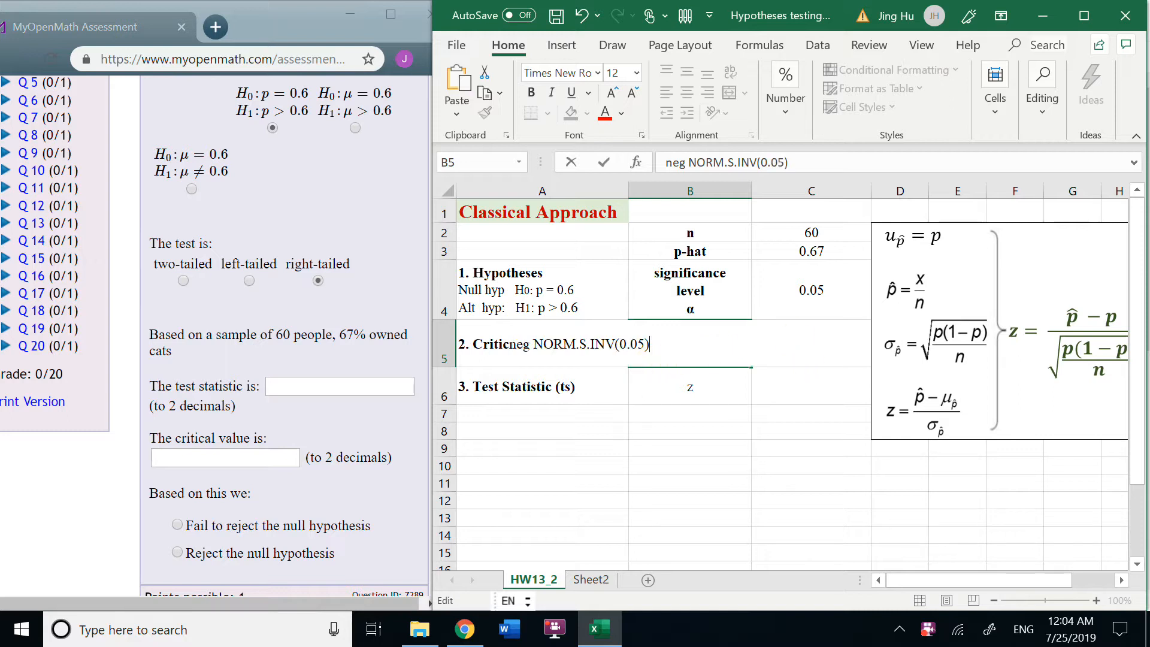
Calculate the critical value in C5 with =-NORM.S.INV(0.05) and enter 1.64 as the critical value answer in MyOpenMath
{"action": "left_click", "coordinate": [824, 362]}
{"action": "type", "text": "="}
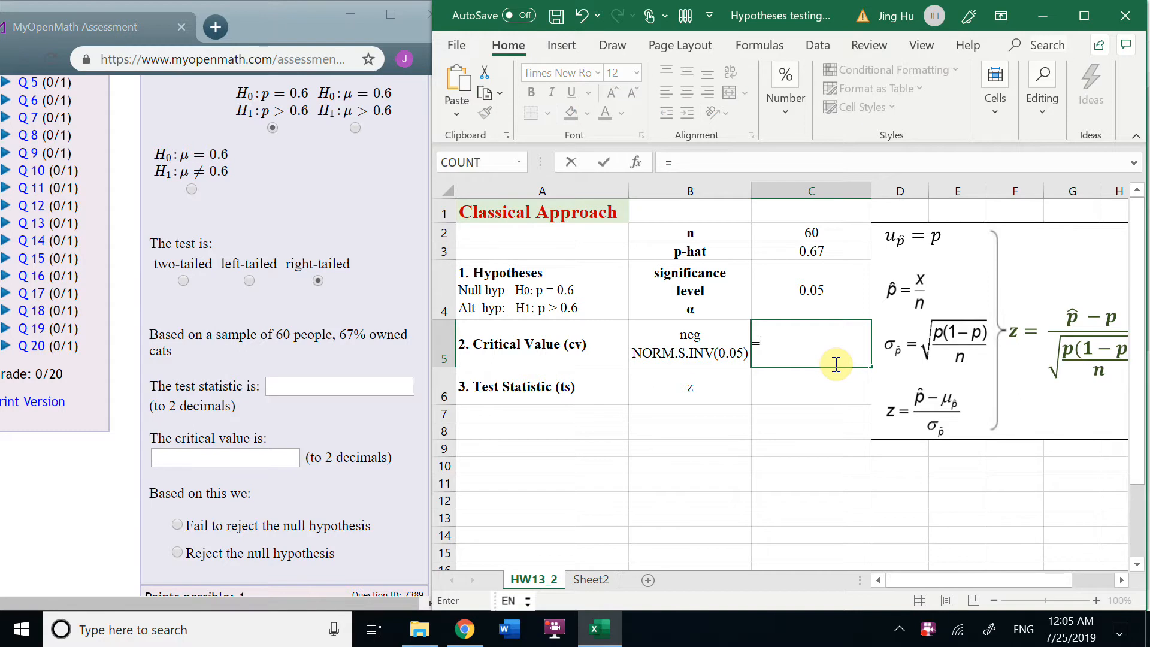
{"action": "type", "text": "-NORM.S.INV(0.05"}
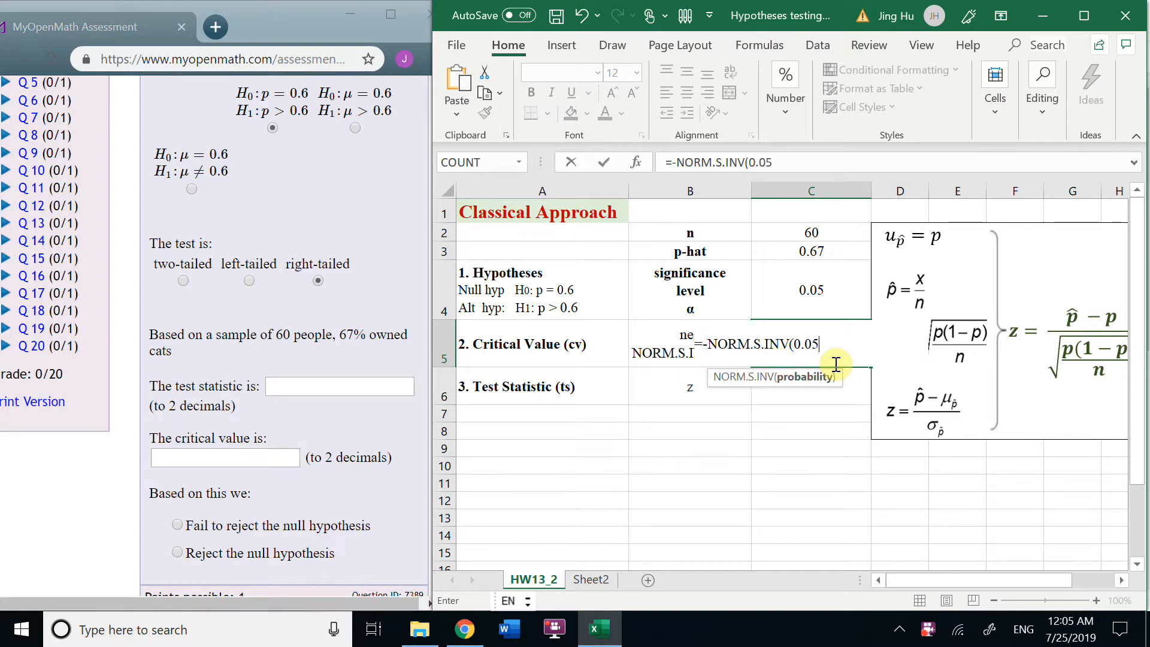
{"action": "type", "text": ")"}
{"action": "key", "text": "Return"}
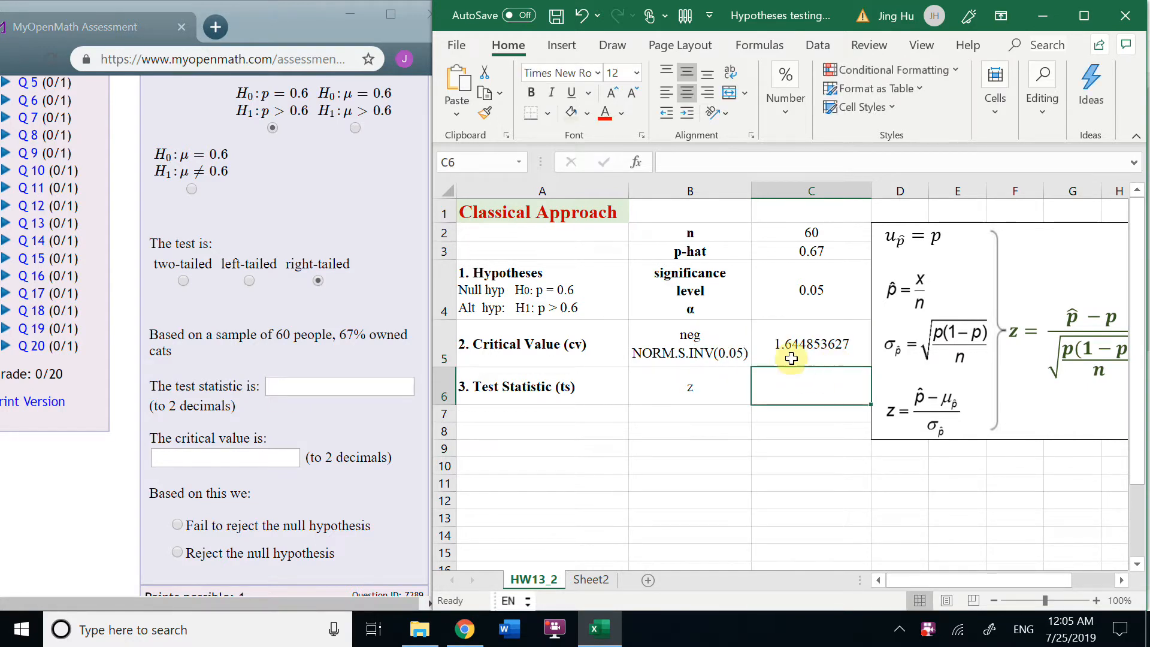
{"action": "left_click", "coordinate": [256, 453]}
{"action": "type", "text": "1.64"}
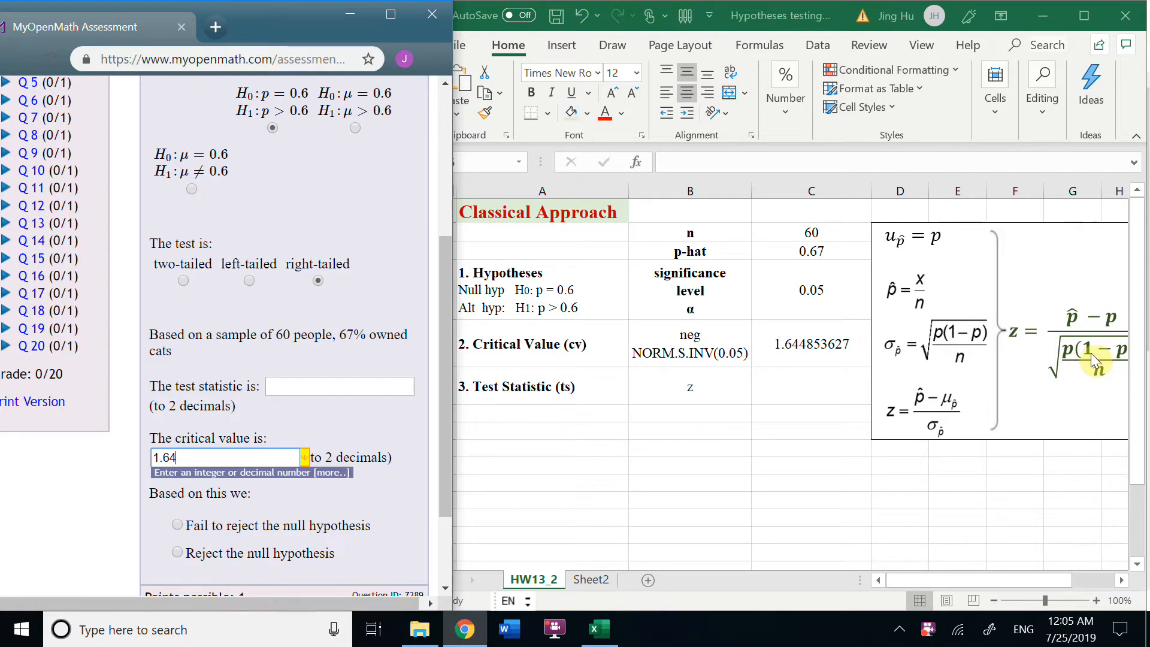
In Excel, calculate the z test statistic in C6 with =(C3-0.6)/SQRT(0.6*0.4/C2)
{"action": "left_click", "coordinate": [806, 391]}
{"action": "type", "text": "="}
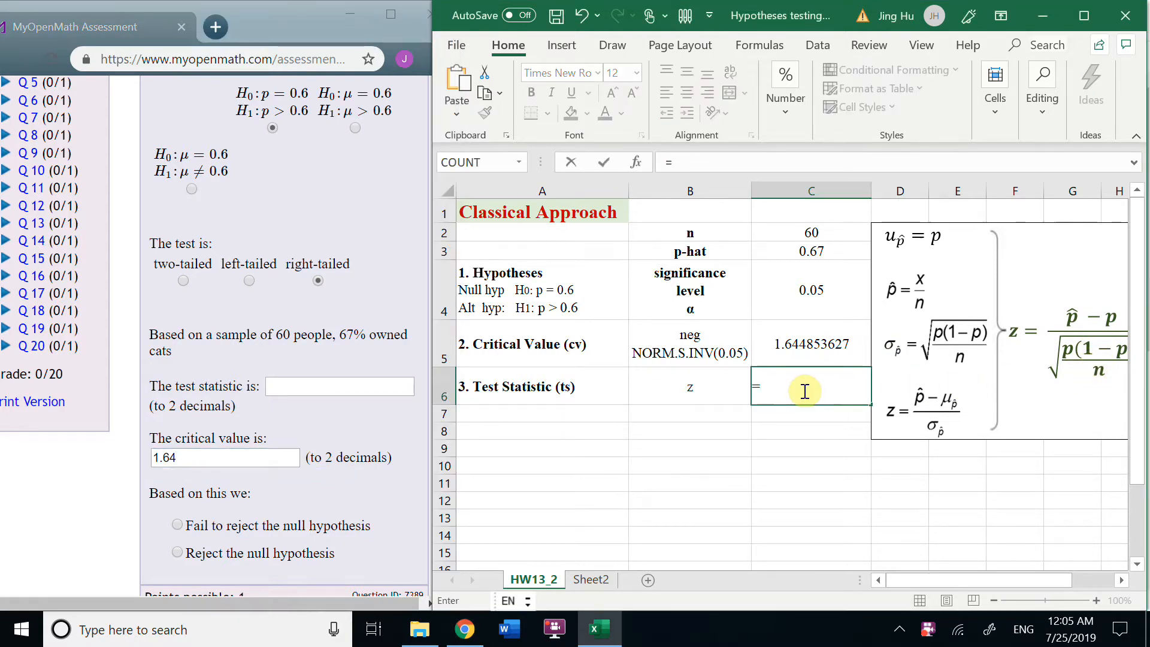
{"action": "type", "text": "("}
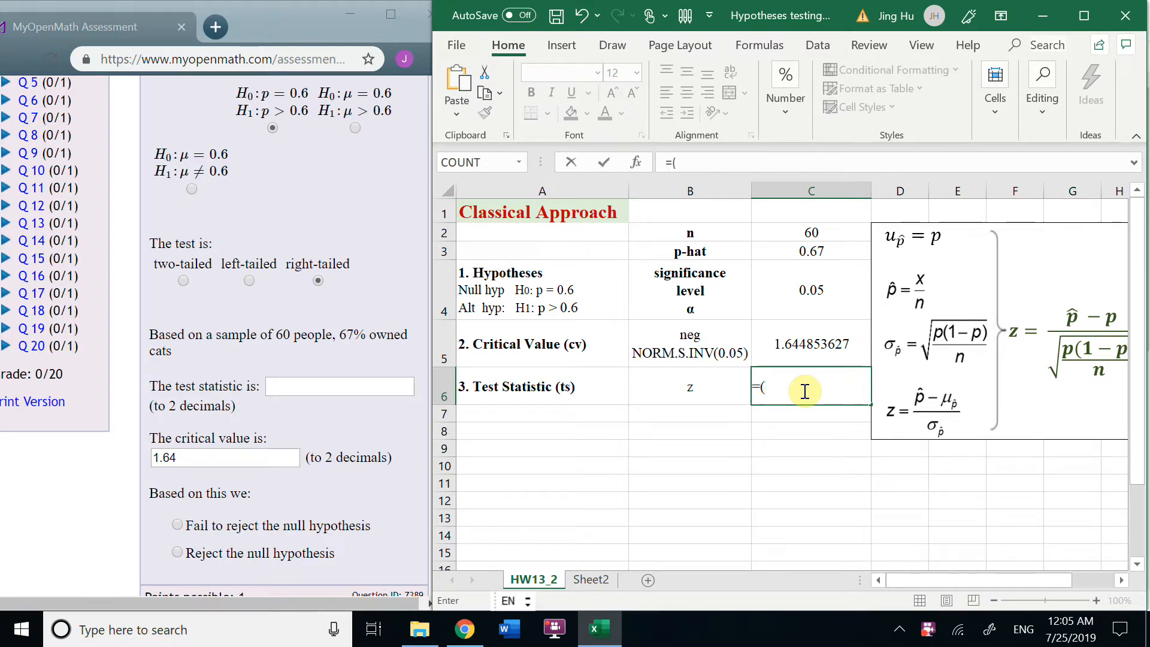
{"action": "left_click", "coordinate": [829, 253]}
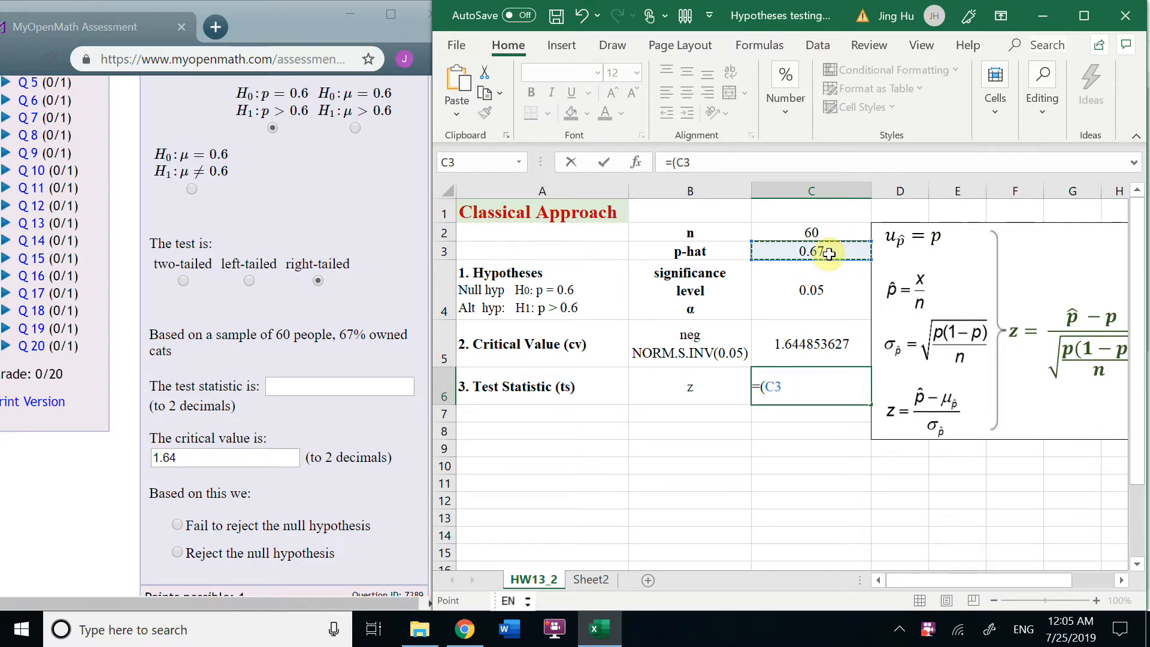
{"action": "type", "text": "-0.6)/"}
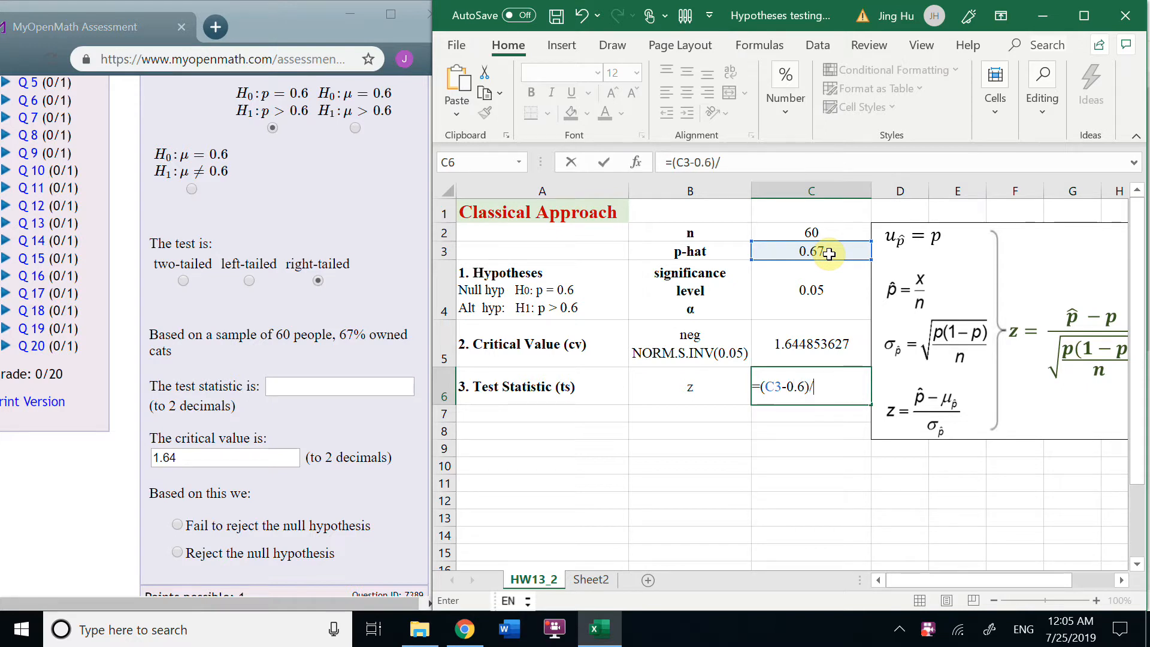
{"action": "type", "text": "SQRT("}
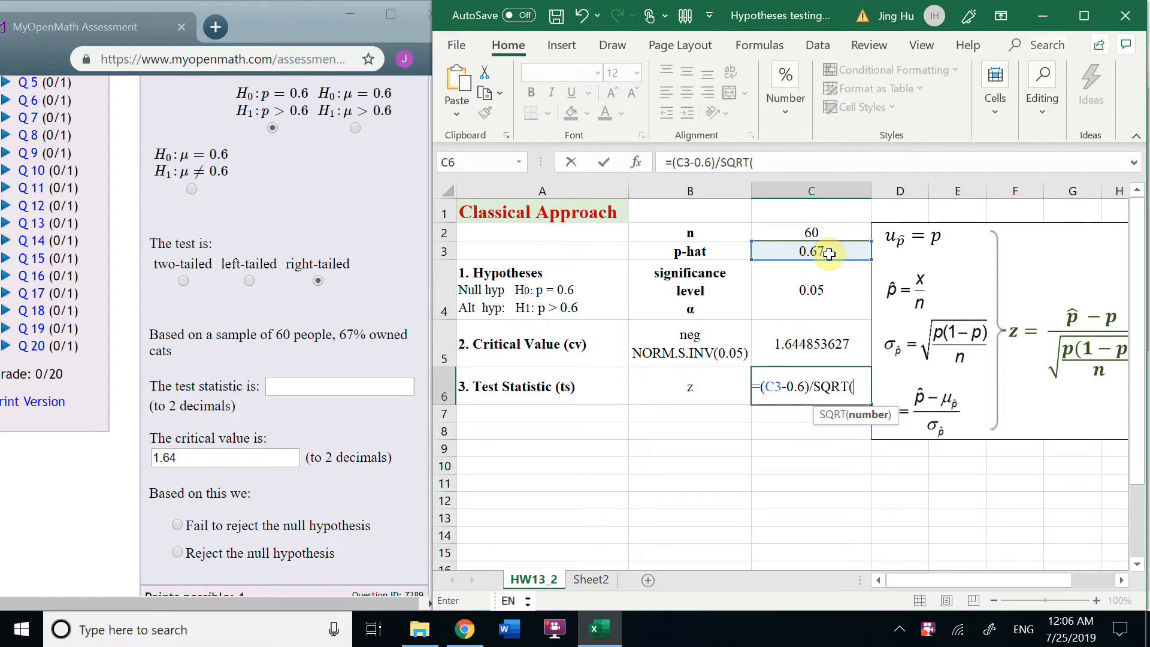
{"action": "type", "text": "0.6*"}
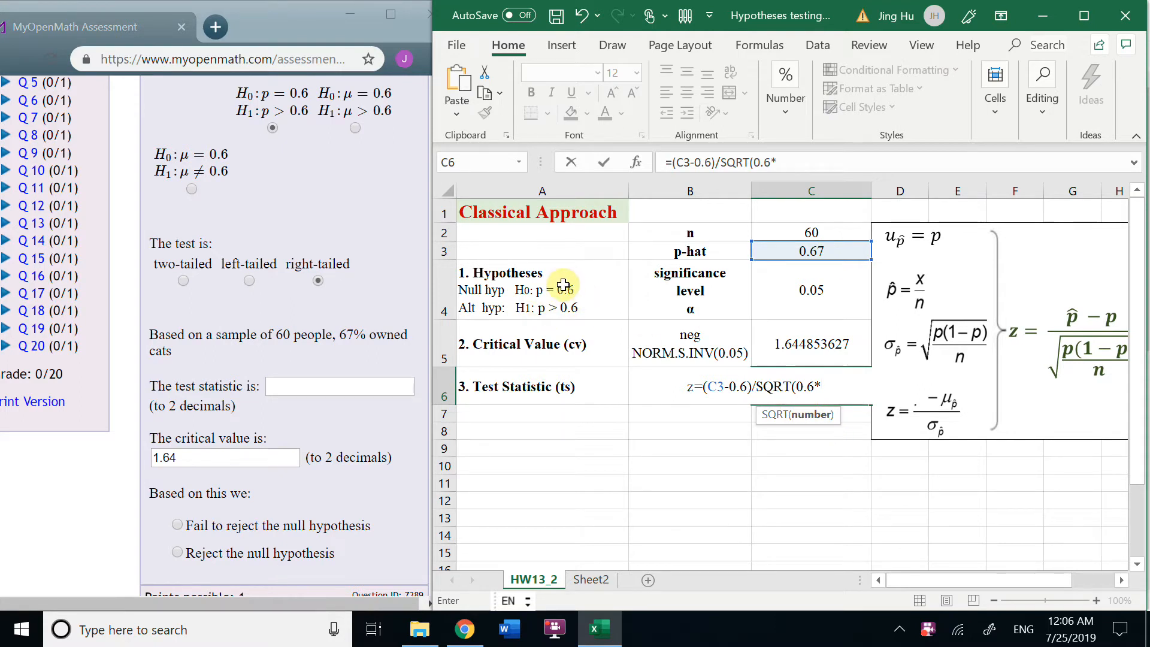
{"action": "type", "text": "0.4"}
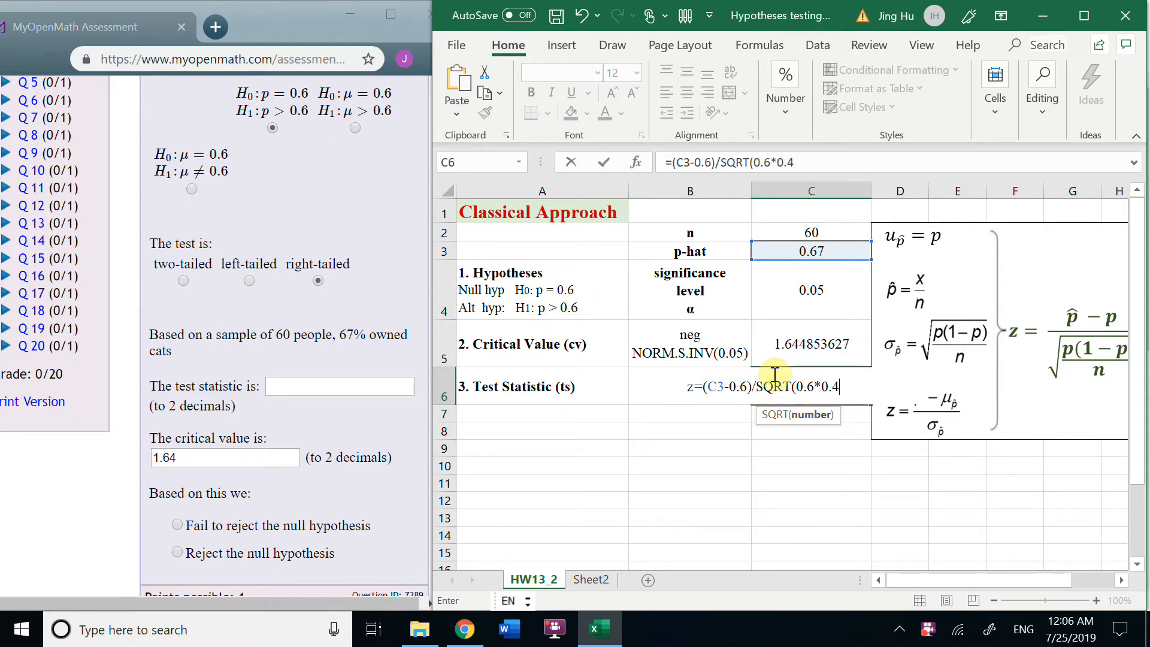
{"action": "type", "text": "/"}
{"action": "left_click", "coordinate": [798, 229]}
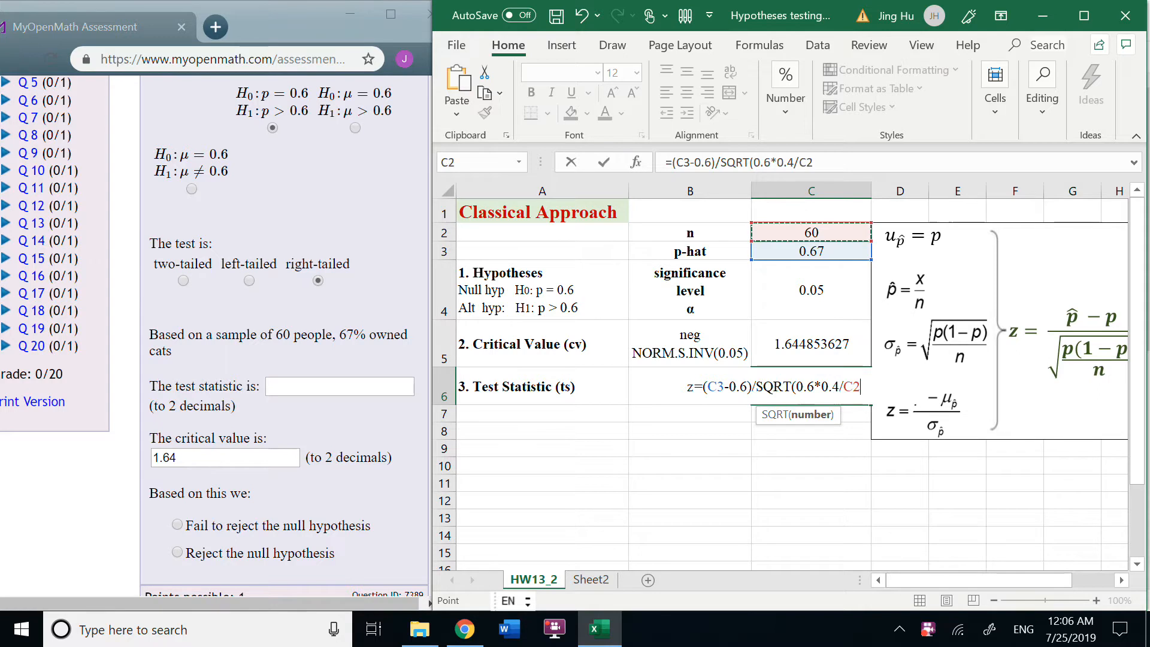
{"action": "type", "text": ")"}
{"action": "key", "text": "Return"}
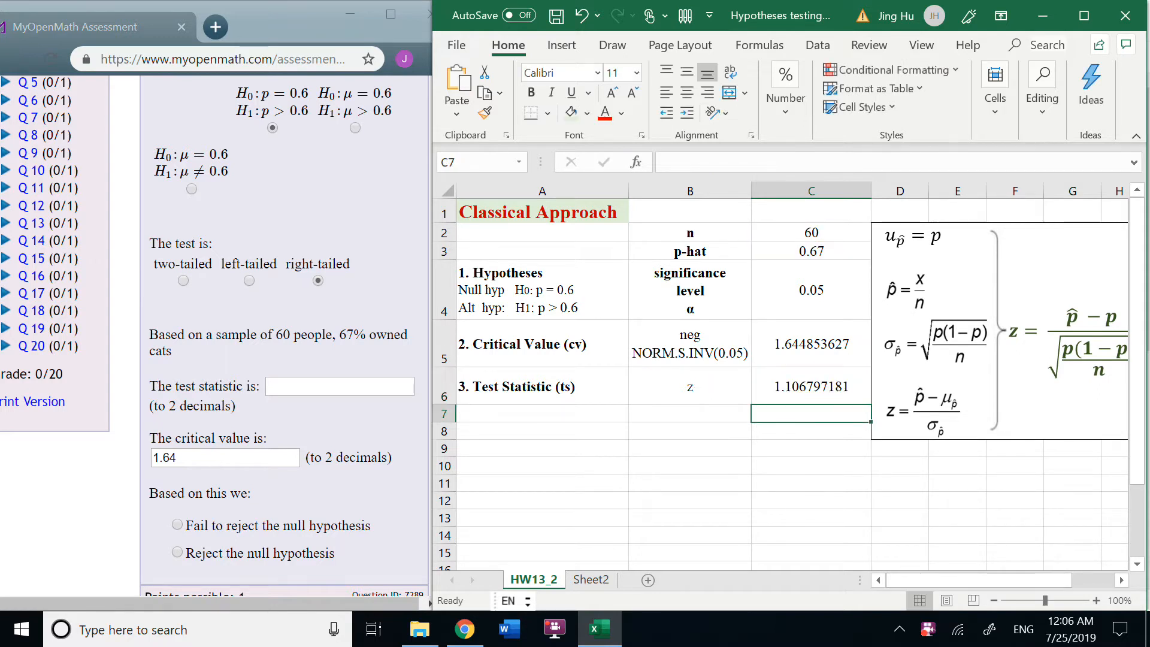
Enter 1.11 as the test statistic answer in the MyOpenMath question
{"action": "left_click", "coordinate": [292, 386]}
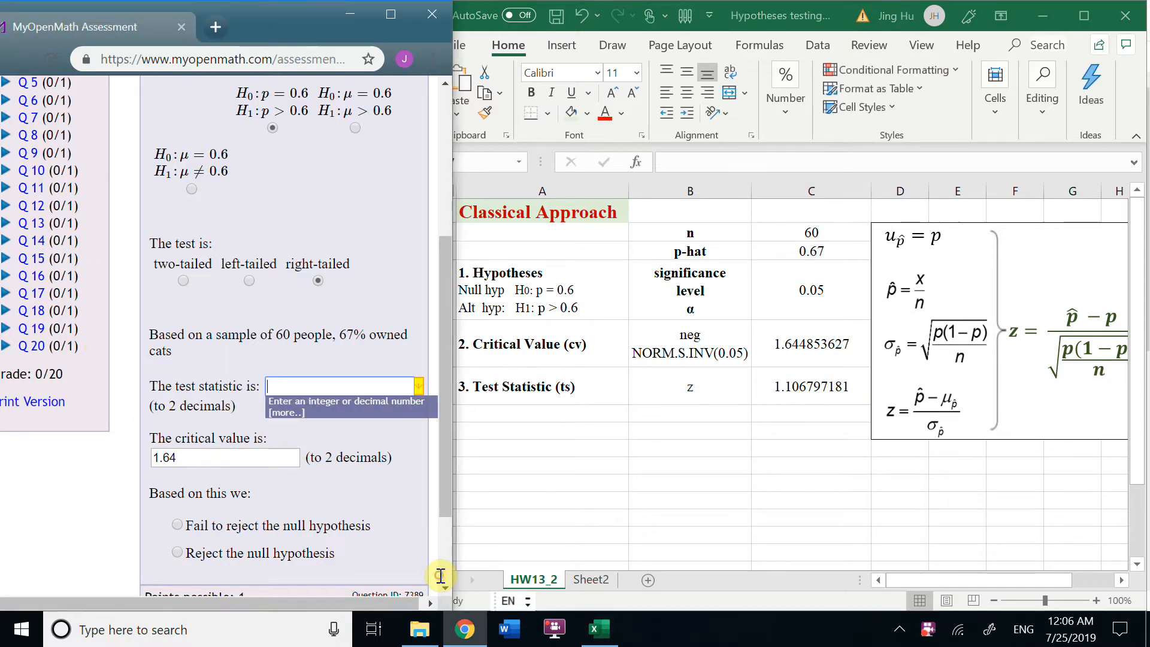
{"action": "type", "text": "1."}
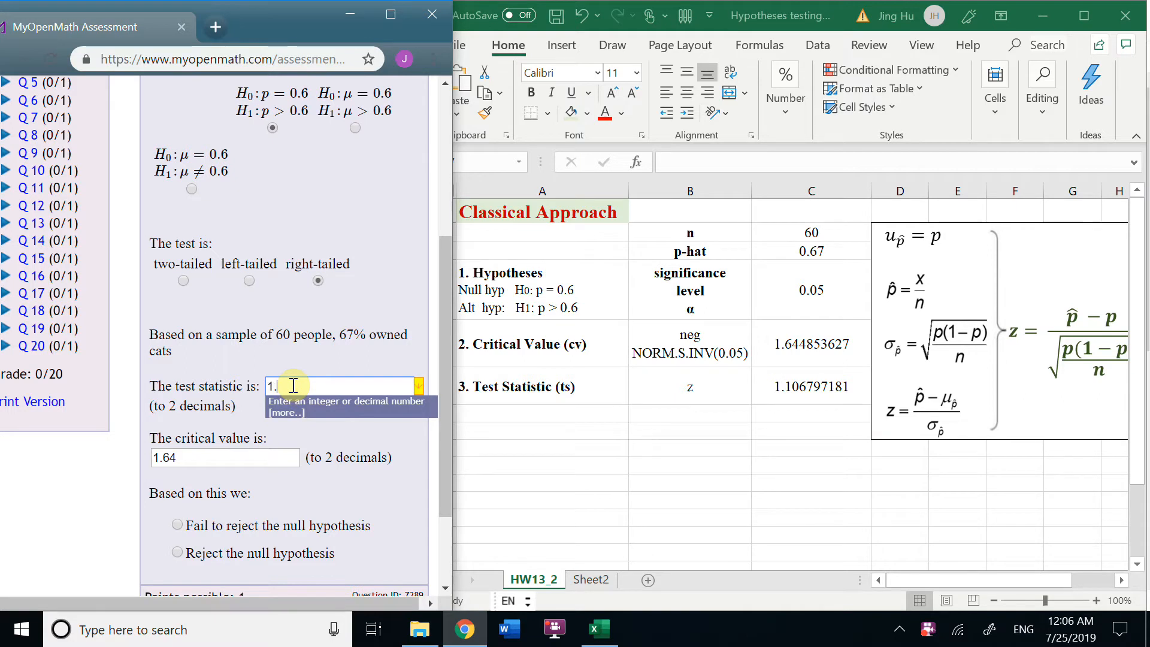
{"action": "type", "text": "11"}
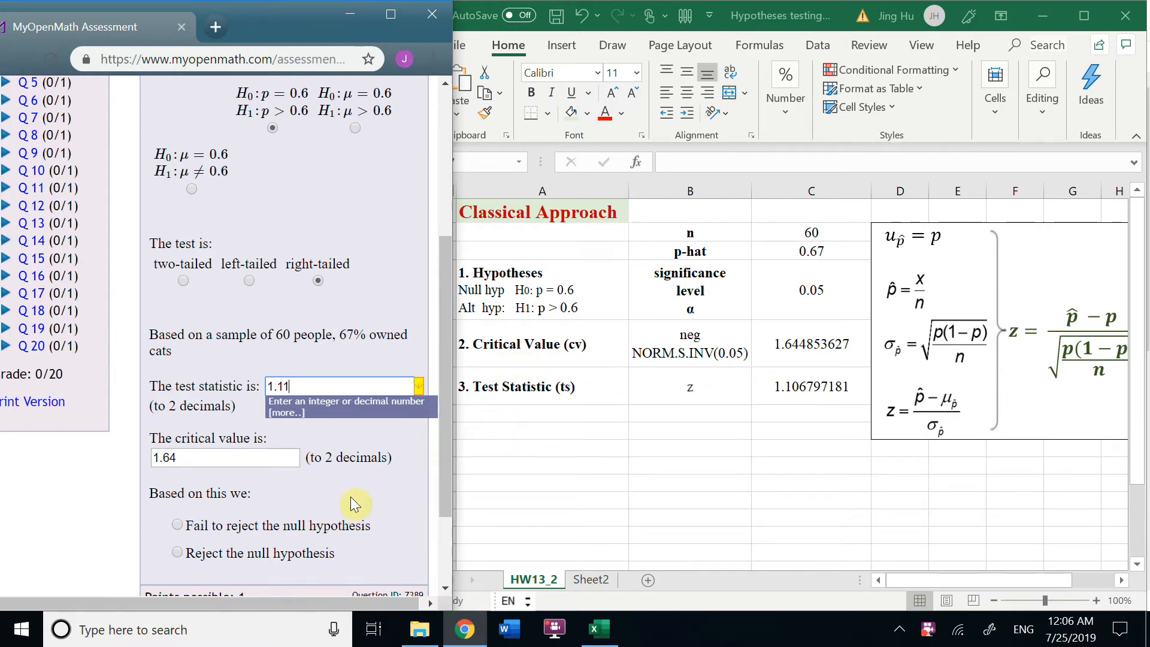
Choose "Fail to reject the null hypothesis" as the conclusion and submit the question's answers
{"action": "scroll", "coordinate": [351, 497], "scroll_direction": "down", "scroll_amount": 2}
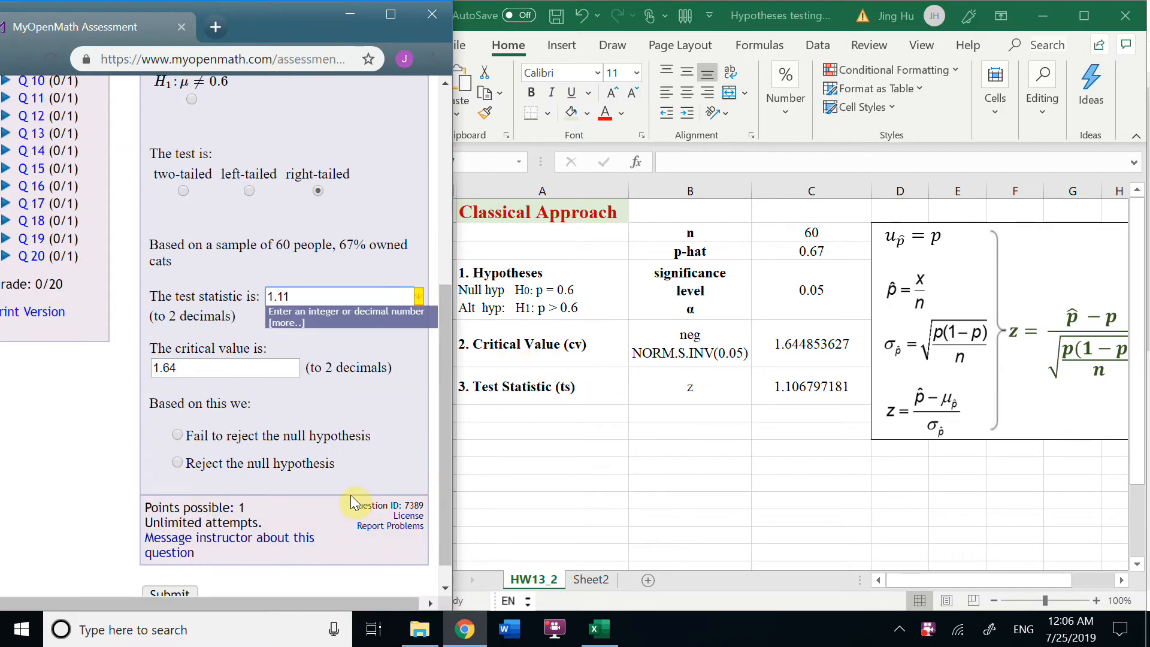
{"action": "left_click", "coordinate": [178, 437]}
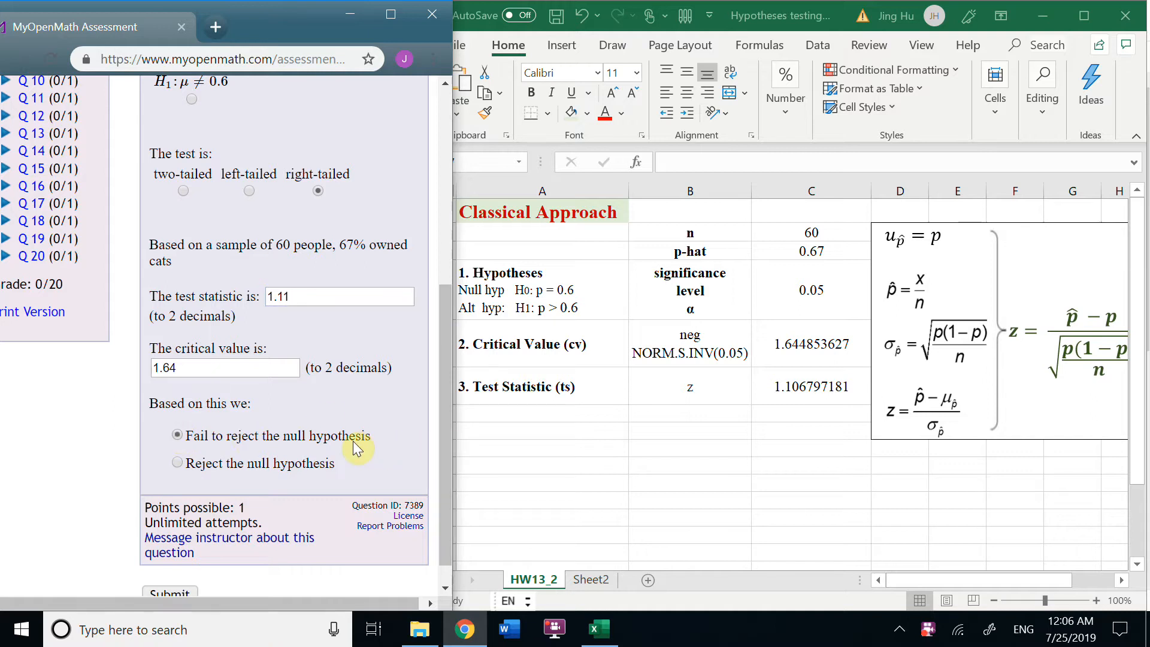
{"action": "scroll", "coordinate": [198, 526], "scroll_direction": "down", "scroll_amount": 1}
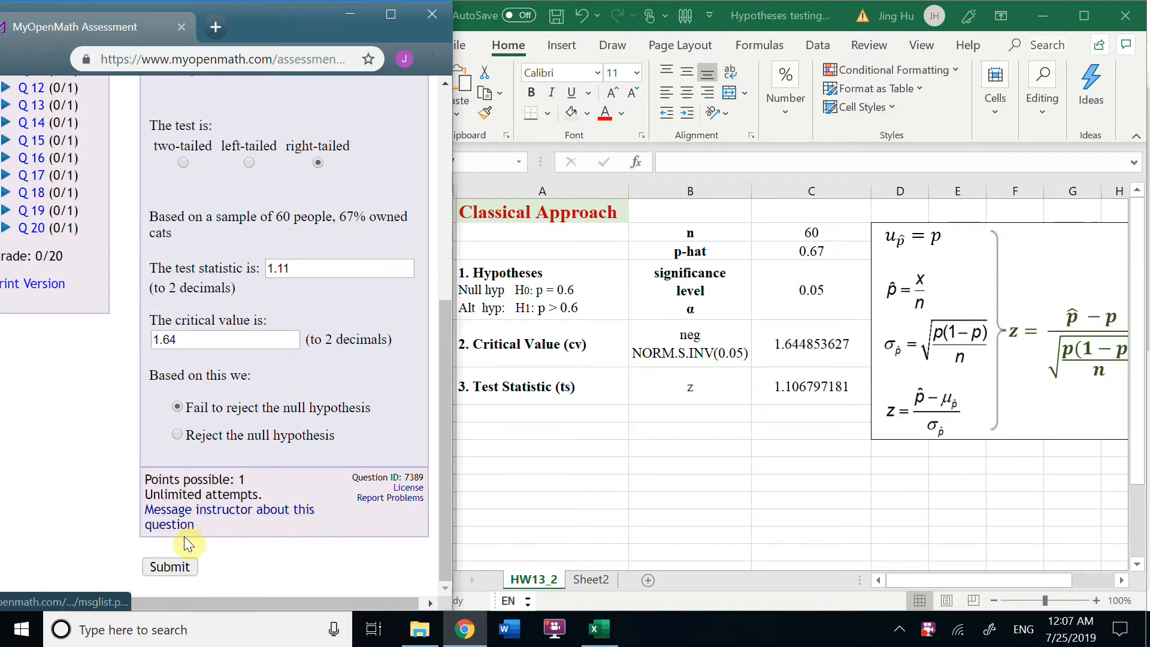
{"action": "left_click", "coordinate": [169, 566]}
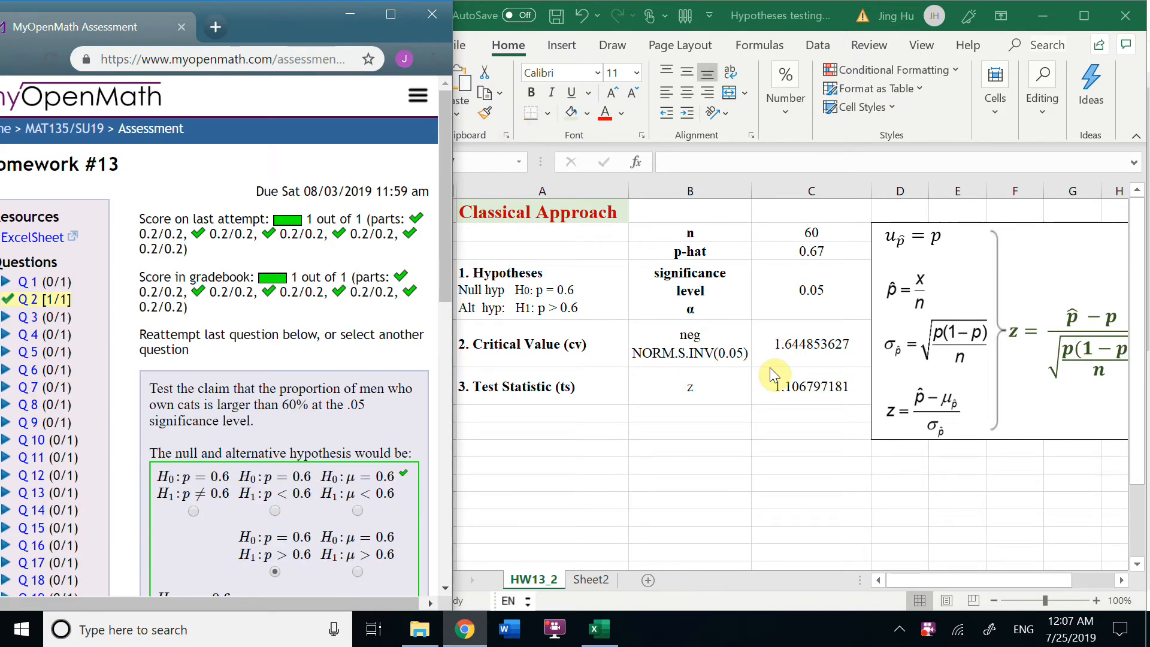
In Excel, sketch a black bell curve below the table with its shaded right tail labelled 0.05 and the cutoff labelled 1.64
{"action": "left_click_drag", "start_coordinate": [539, 523], "coordinate": [791, 522]}
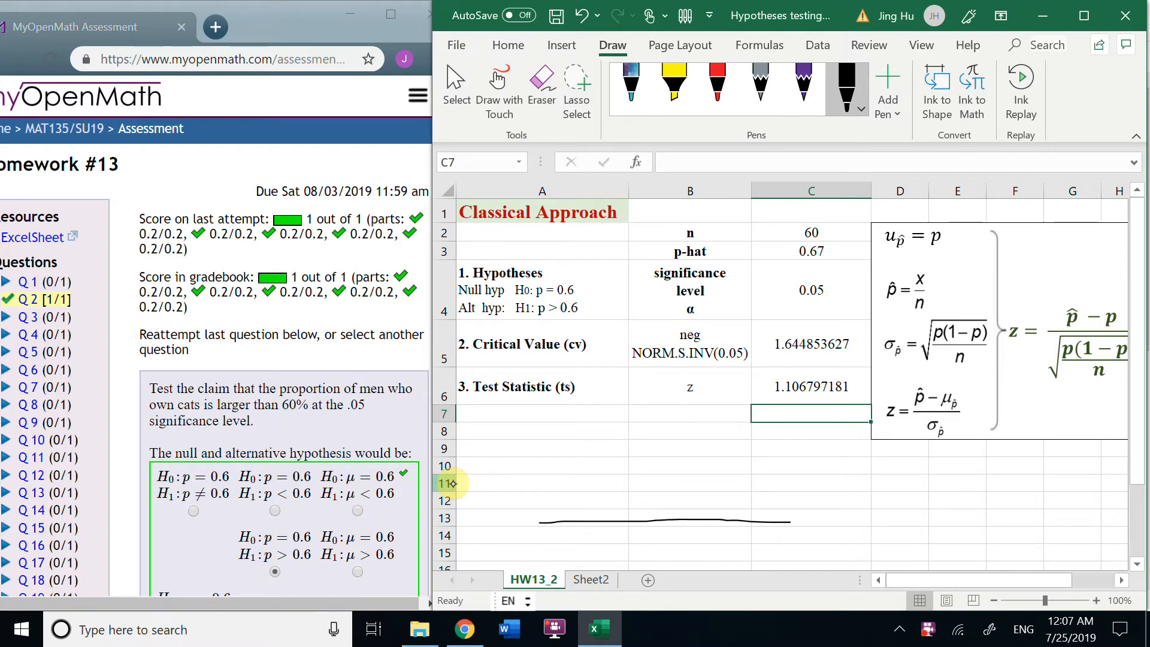
{"action": "mouse_move", "coordinate": [590, 506]}
{"action": "left_mouse_down"}
{"action": "mouse_move", "coordinate": [644, 451]}
{"action": "mouse_move", "coordinate": [787, 504]}
{"action": "left_mouse_up"}
{"action": "mouse_move", "coordinate": [716, 480]}
{"action": "left_mouse_down"}
{"action": "mouse_move", "coordinate": [713, 518]}
{"action": "mouse_move", "coordinate": [728, 494]}
{"action": "mouse_move", "coordinate": [753, 516]}
{"action": "mouse_move", "coordinate": [775, 513]}
{"action": "mouse_move", "coordinate": [749, 465]}
{"action": "left_mouse_up"}
{"action": "left_click", "coordinate": [758, 481]}
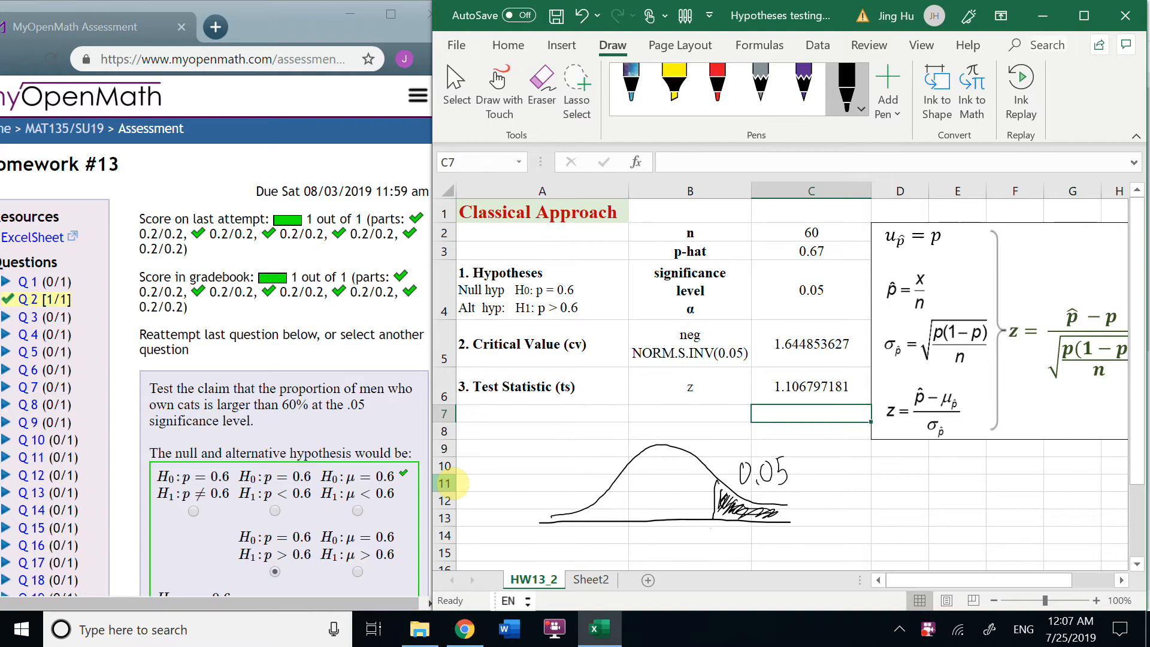
{"action": "mouse_move", "coordinate": [710, 528]}
{"action": "left_mouse_down"}
{"action": "mouse_move", "coordinate": [712, 548]}
{"action": "mouse_move", "coordinate": [737, 544]}
{"action": "left_mouse_up"}
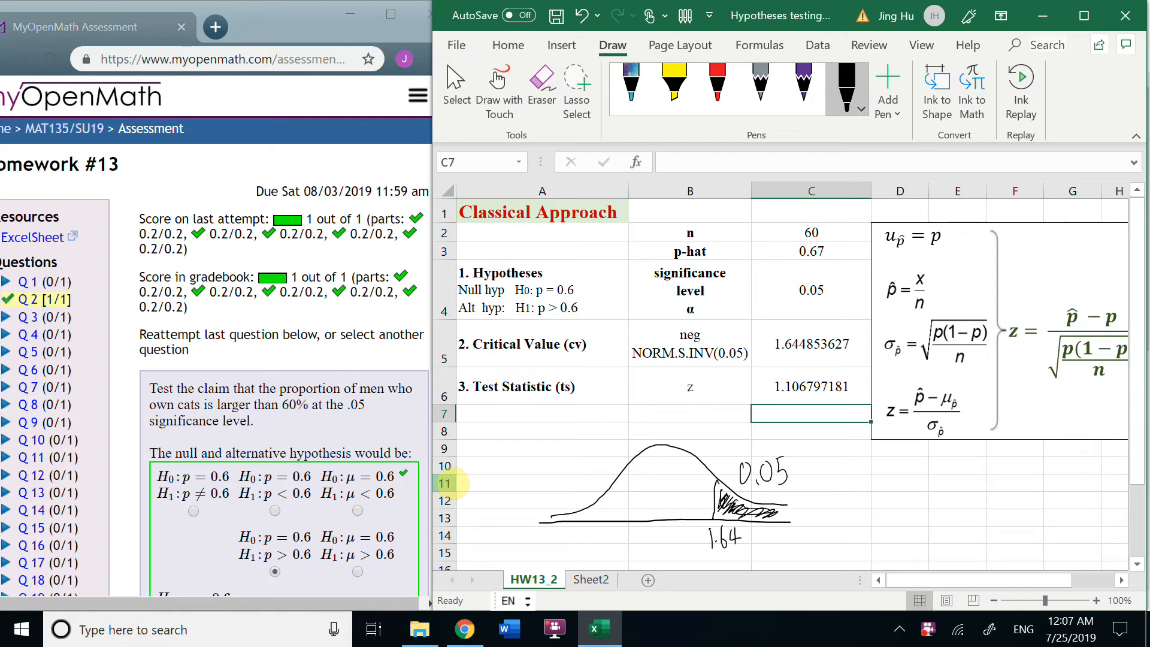